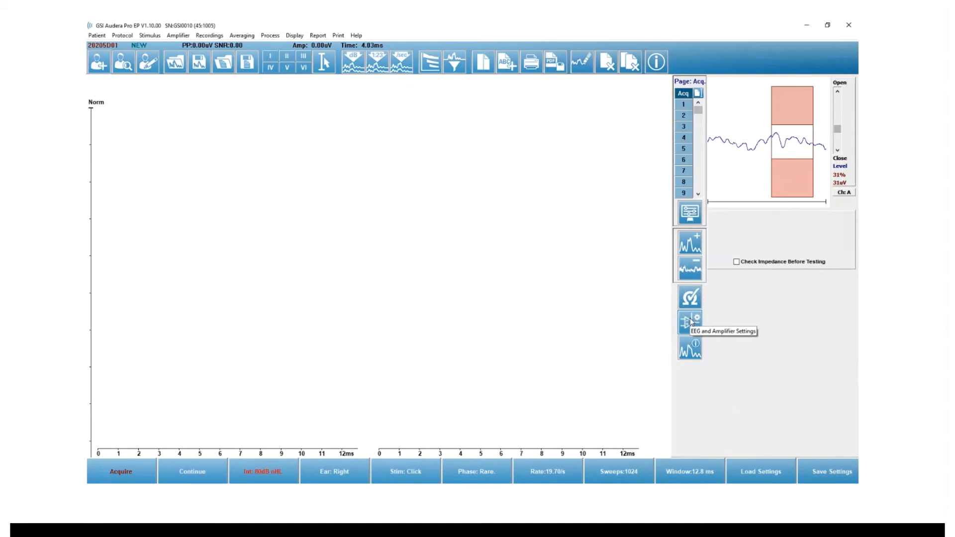
In the EEG and amplifier settings, set the designation of both Channel A and Channel B to ON
{"action": "left_click", "coordinate": [691, 322]}
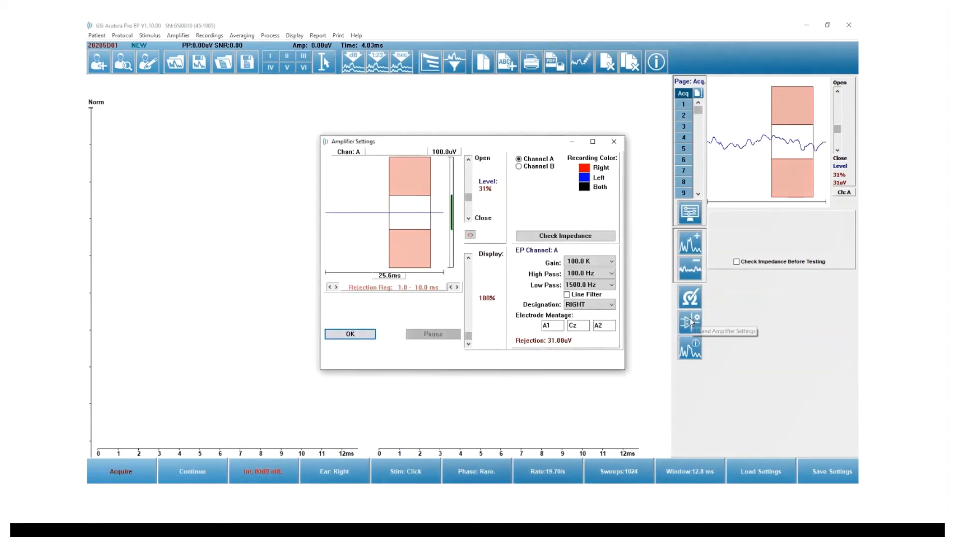
{"action": "left_click", "coordinate": [612, 305]}
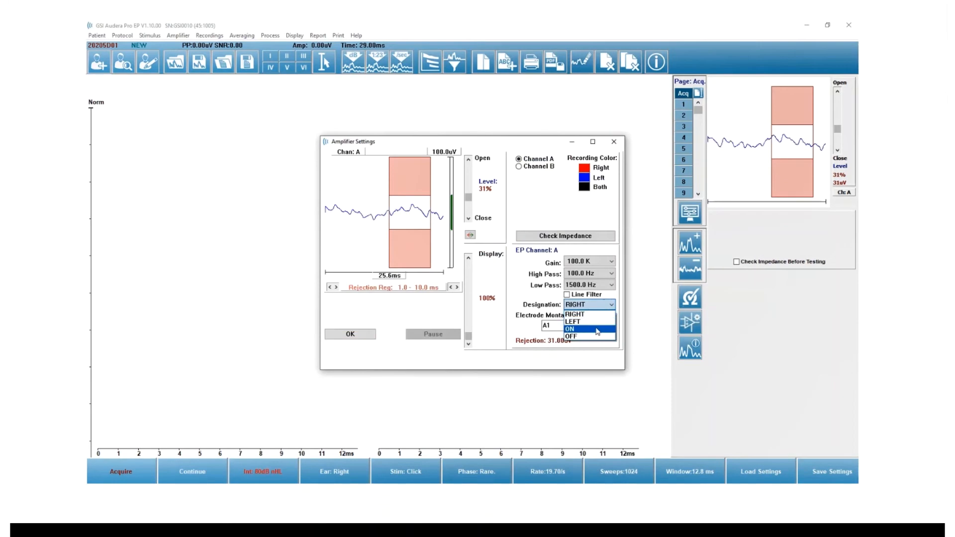
{"action": "left_click", "coordinate": [597, 330]}
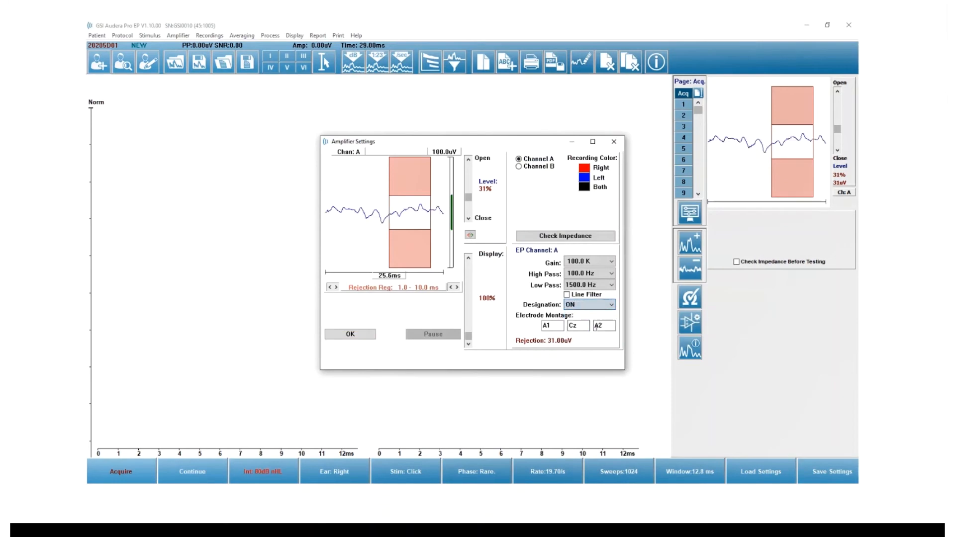
{"action": "left_click", "coordinate": [520, 167]}
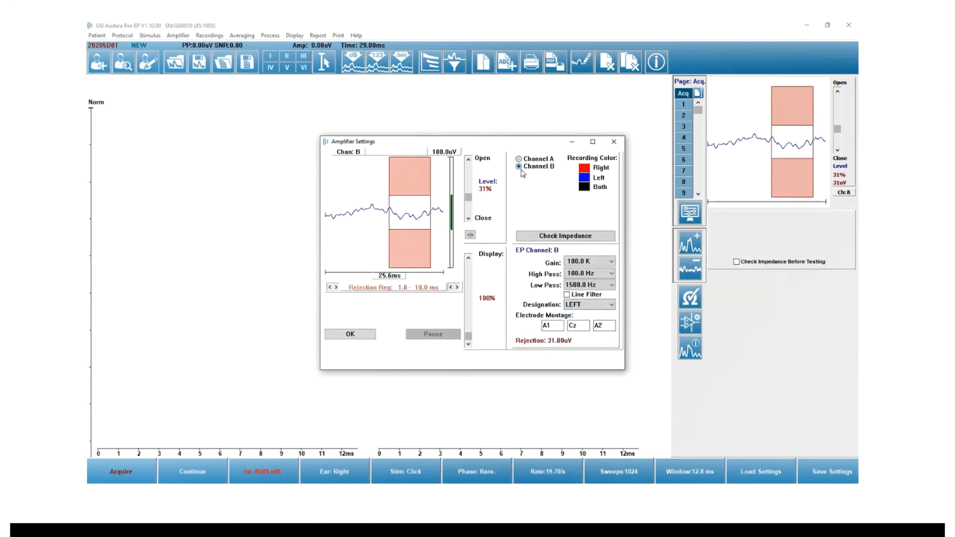
{"action": "left_click", "coordinate": [612, 304]}
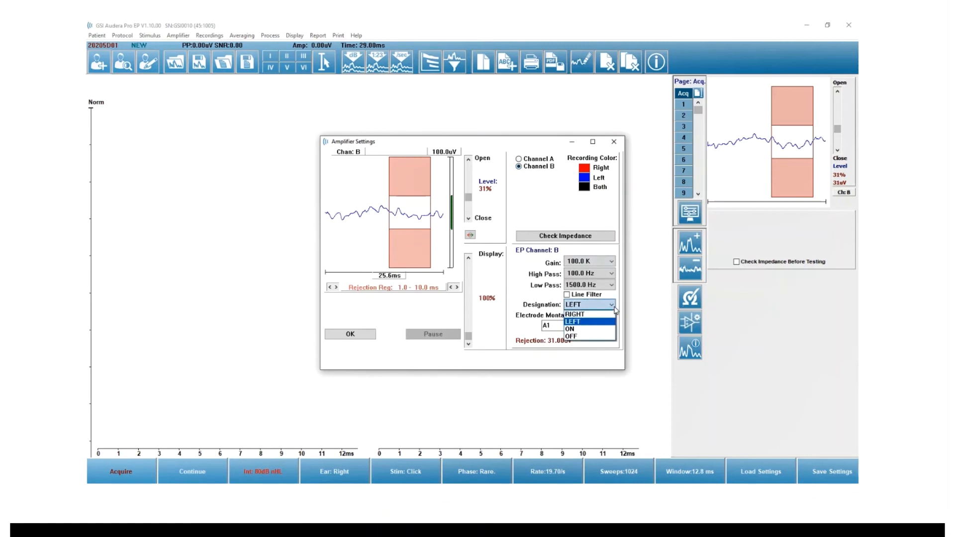
{"action": "left_click", "coordinate": [597, 329]}
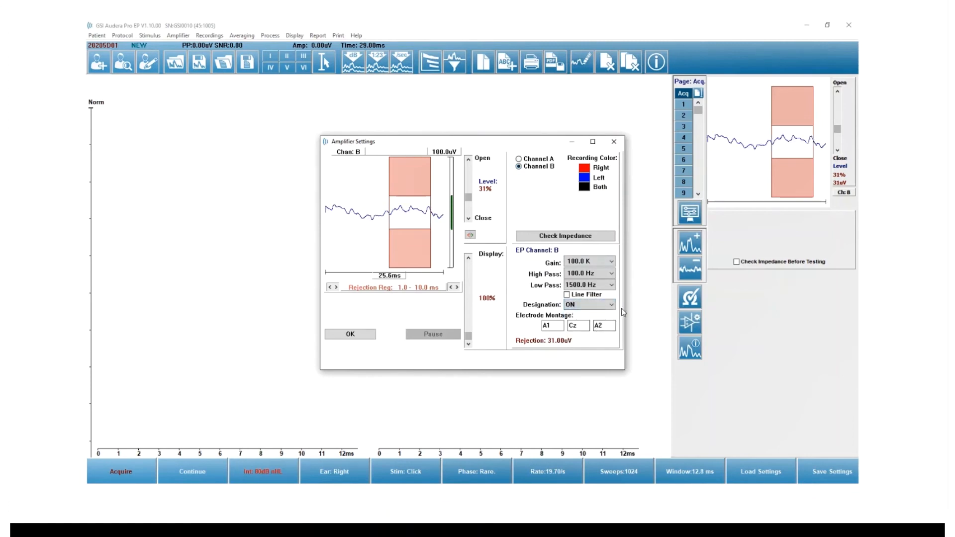
{"action": "left_click", "coordinate": [524, 159]}
{"action": "left_click", "coordinate": [348, 334]}
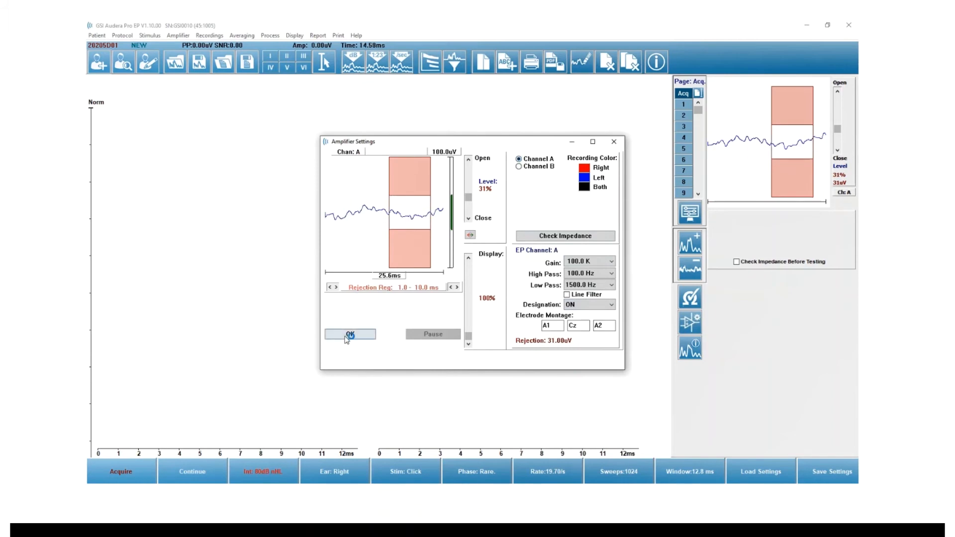
Save the two-channel configuration as a new settings file named "Adult Click 2 Ch" in the Settings_EP folder
{"action": "left_click", "coordinate": [817, 471]}
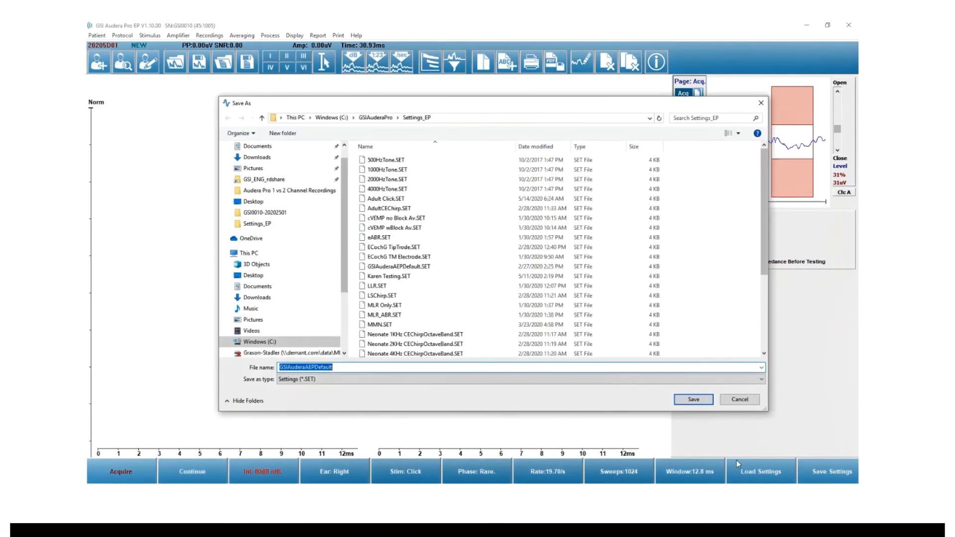
{"action": "type", "text": "A"}
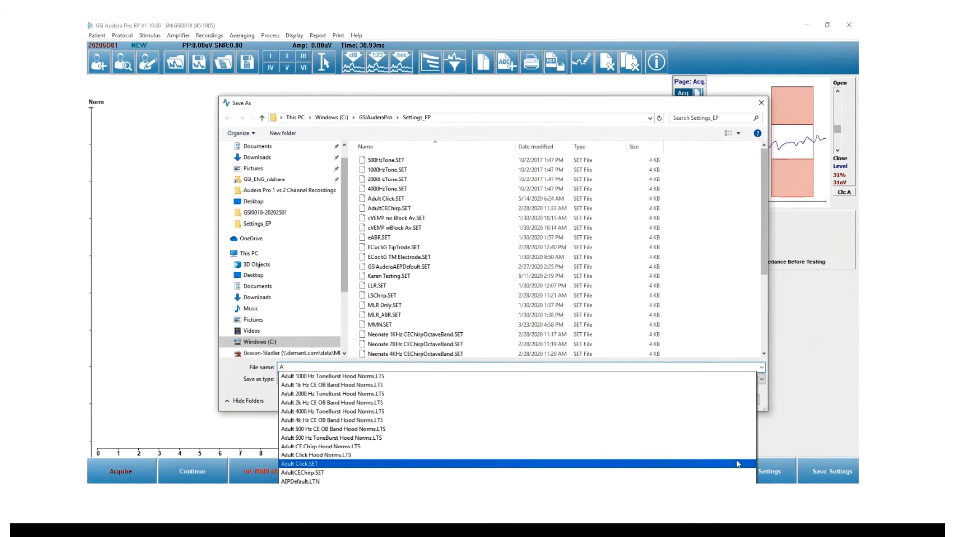
{"action": "type", "text": "dult C"}
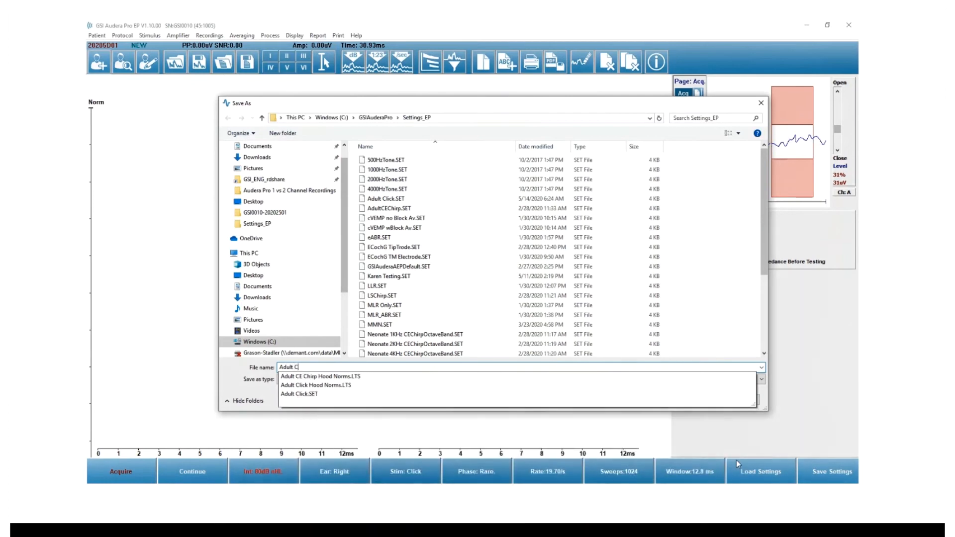
{"action": "type", "text": "lick 2 Ch"}
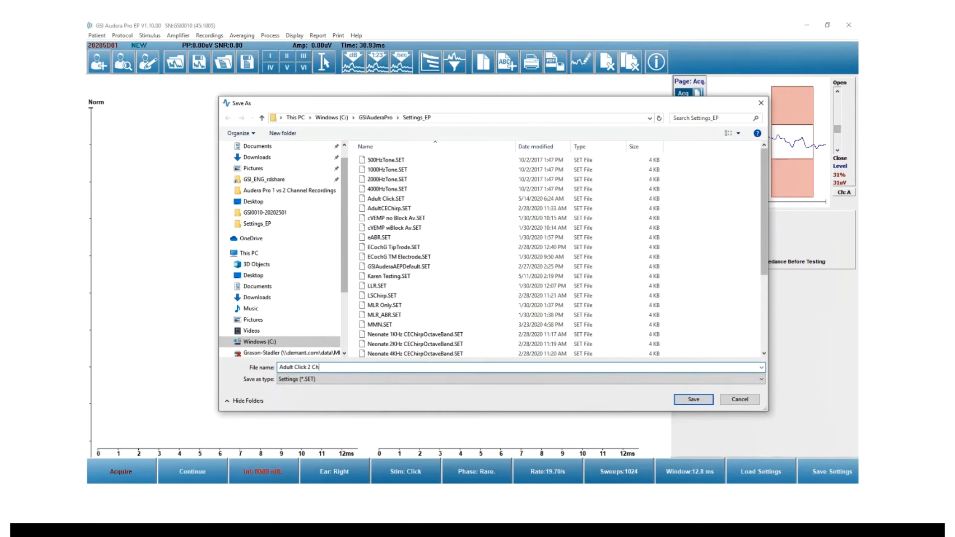
{"action": "left_click", "coordinate": [693, 400]}
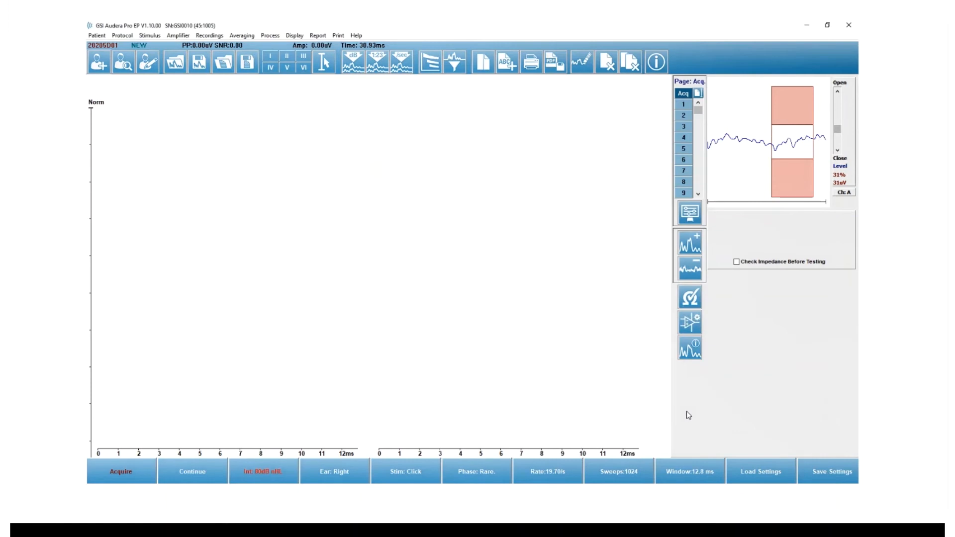
Check the electrode impedances, and acquire an 80 dB nHL click recording from the right ear with the traces scaled for reading
{"action": "left_click", "coordinate": [691, 300]}
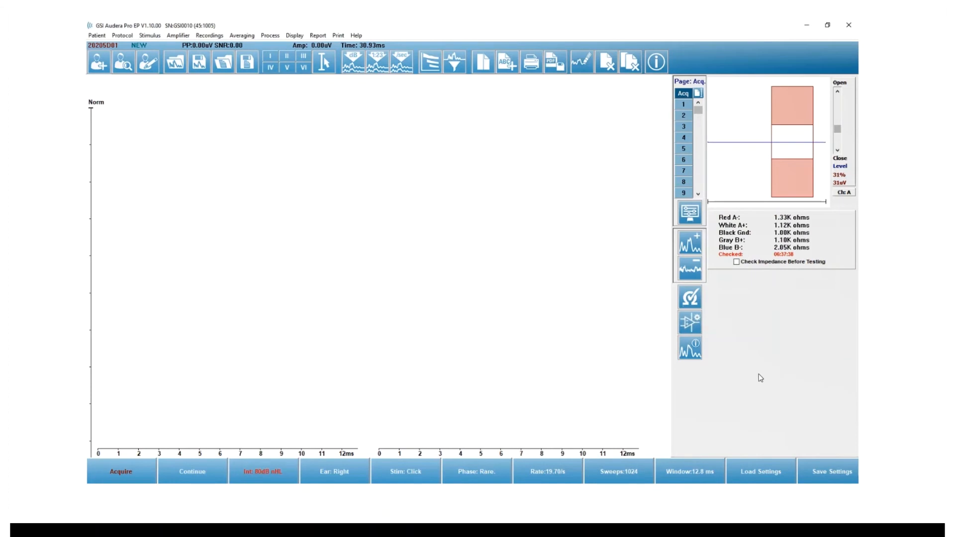
{"action": "left_click", "coordinate": [121, 473]}
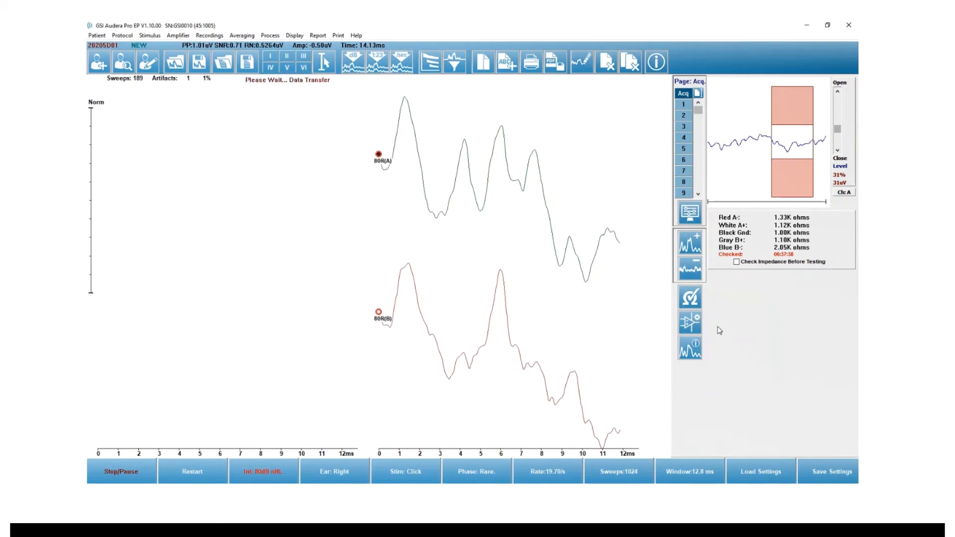
{"action": "left_click", "coordinate": [689, 272]}
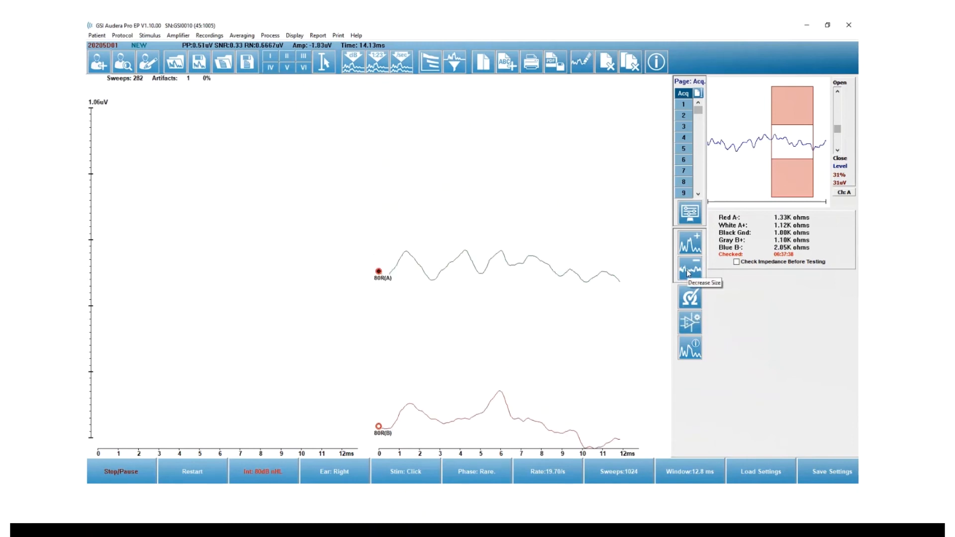
{"action": "left_click", "coordinate": [691, 247]}
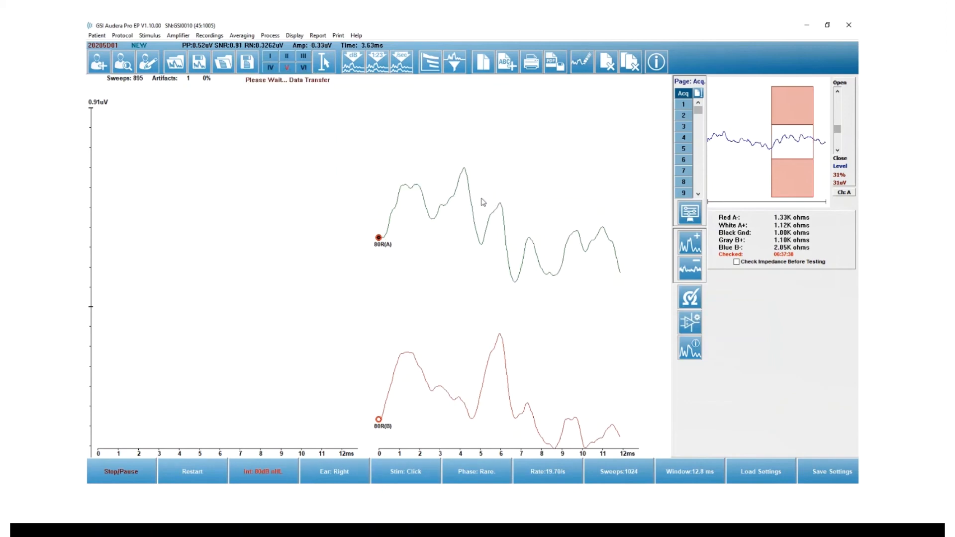
Mark peaks V, III and I on the right-ear channel A trace, 80R(A)
{"action": "left_click", "coordinate": [501, 204]}
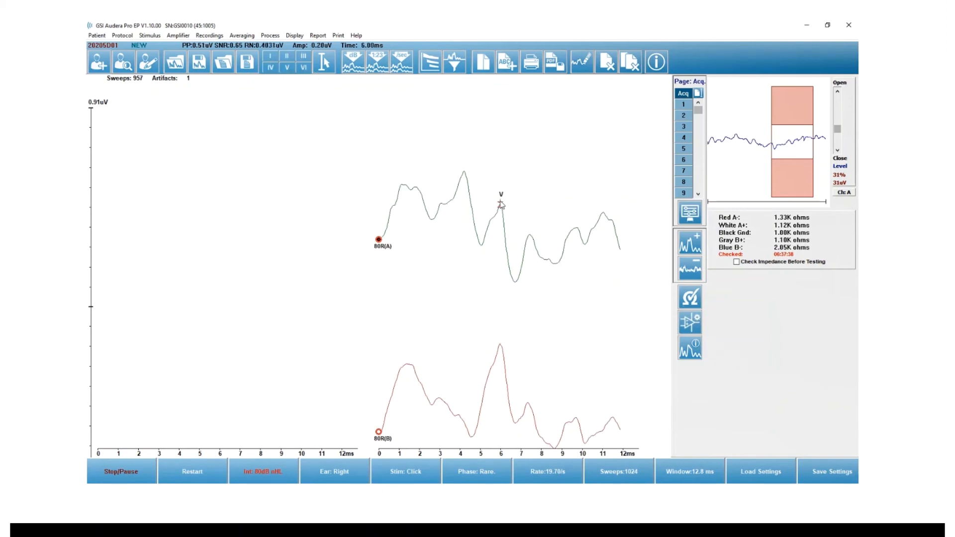
{"action": "left_click", "coordinate": [303, 55]}
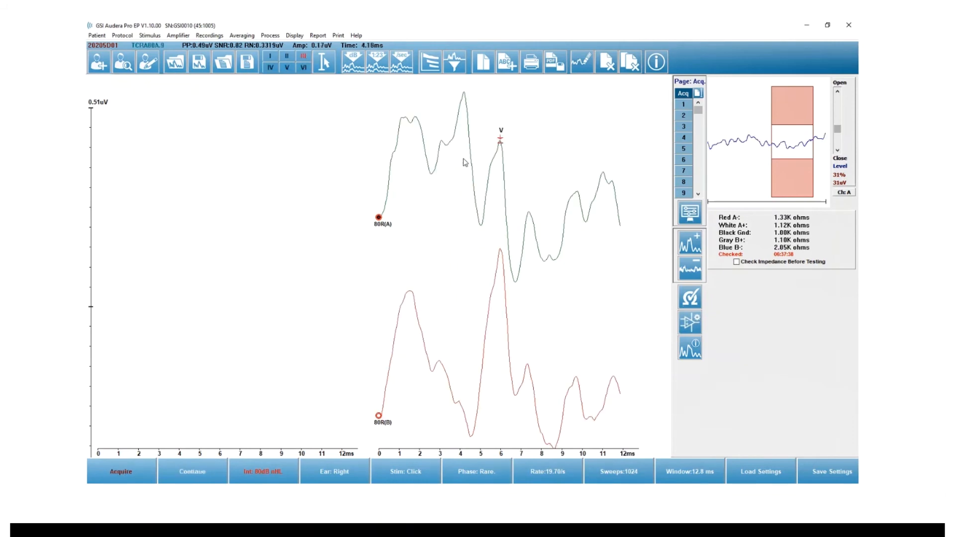
{"action": "left_click", "coordinate": [463, 93]}
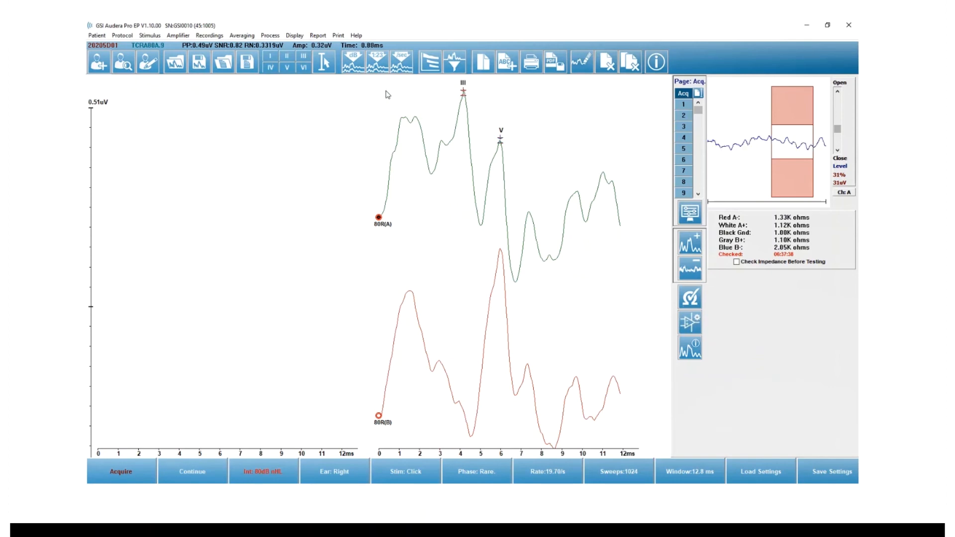
{"action": "left_click", "coordinate": [275, 58]}
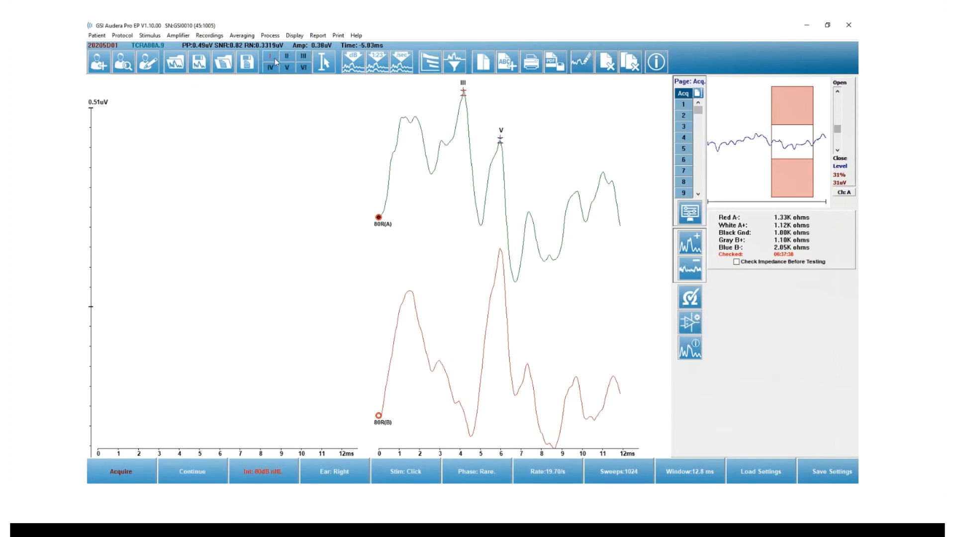
{"action": "left_click", "coordinate": [416, 114]}
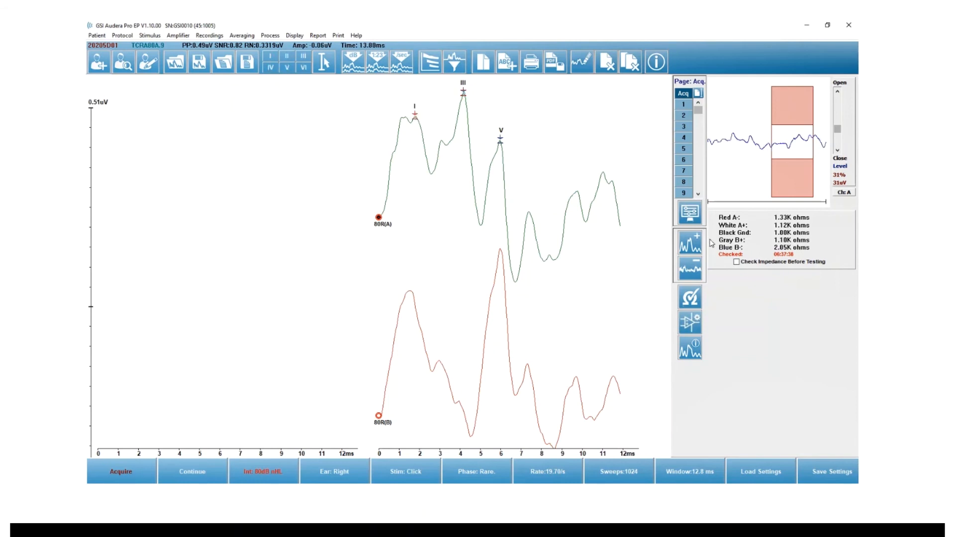
Switch the test ear to Left and acquire the 80 dB nHL click recording, scaling the traces for reading
{"action": "left_click", "coordinate": [698, 270]}
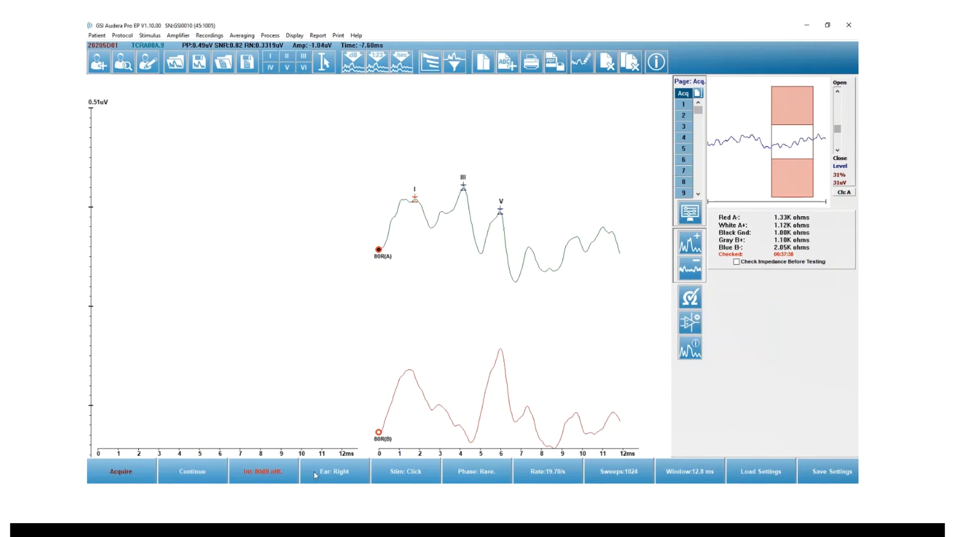
{"action": "left_click", "coordinate": [122, 472]}
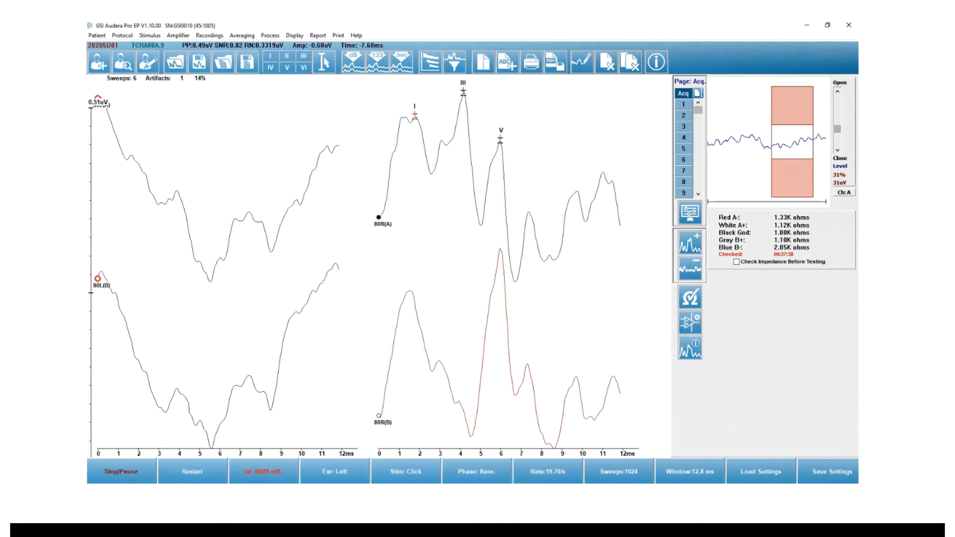
{"action": "left_click", "coordinate": [685, 271]}
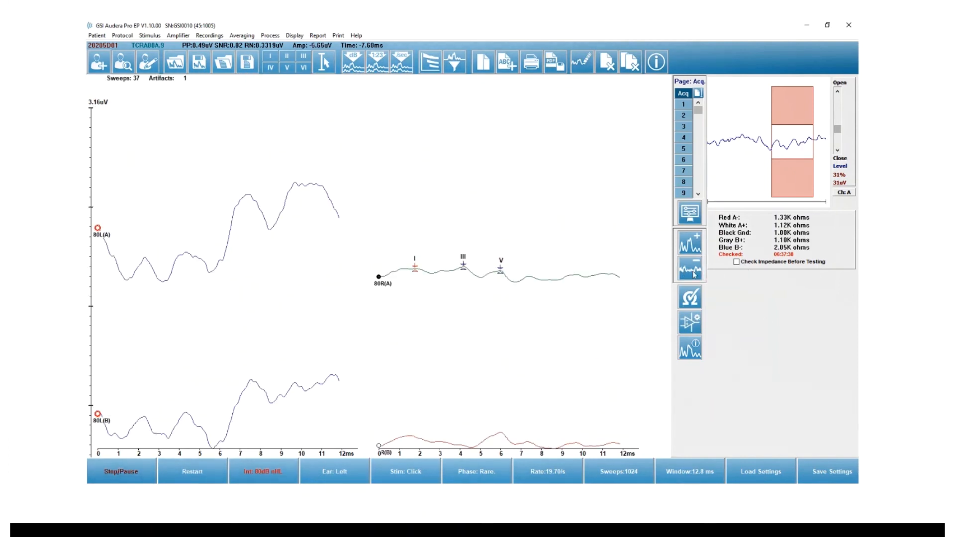
{"action": "left_click", "coordinate": [689, 243]}
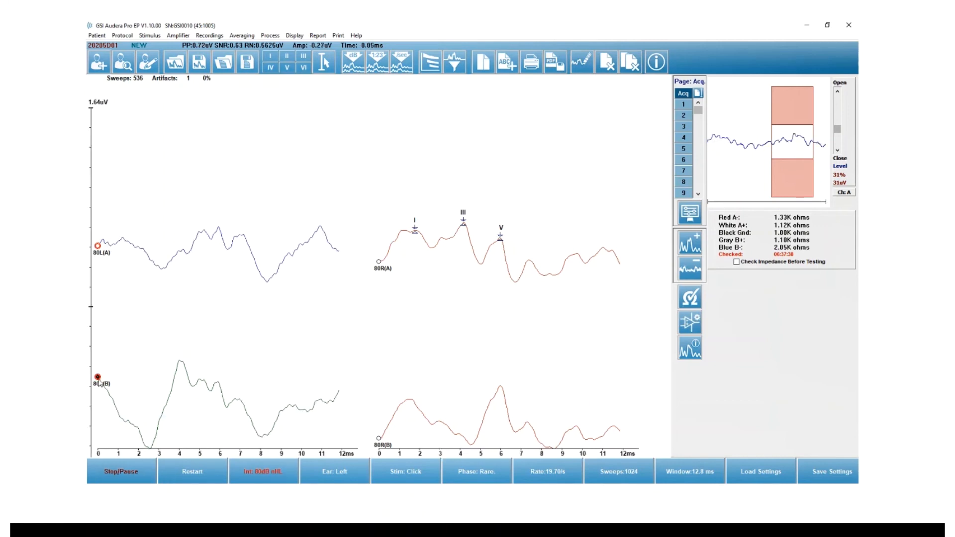
Place the 80L(B) trace above 80L(A), move 80R(A) higher on the page, and adjust the trace size
{"action": "left_click_drag", "start_coordinate": [97, 374], "coordinate": [98, 156]}
{"action": "left_click_drag", "start_coordinate": [378, 263], "coordinate": [378, 183]}
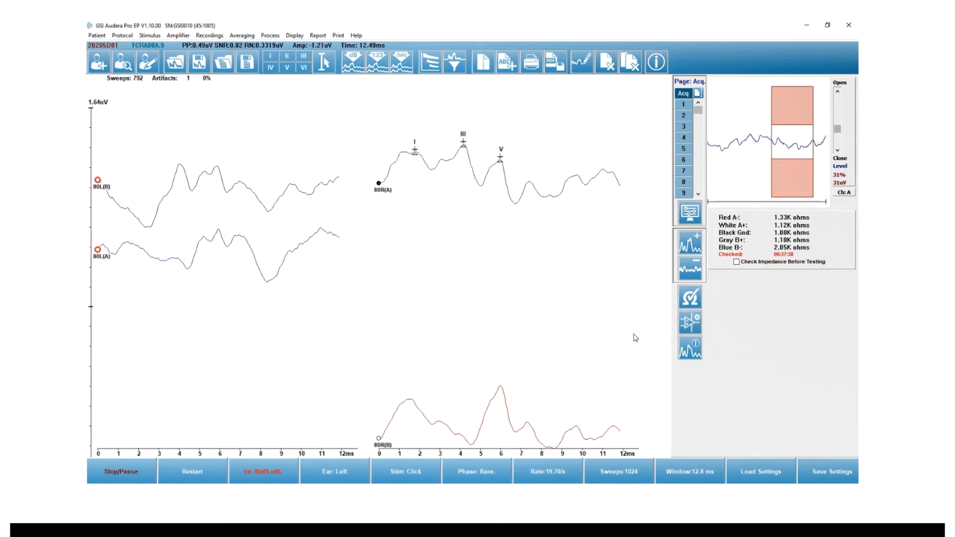
{"action": "left_click", "coordinate": [692, 244]}
{"action": "left_click", "coordinate": [693, 272]}
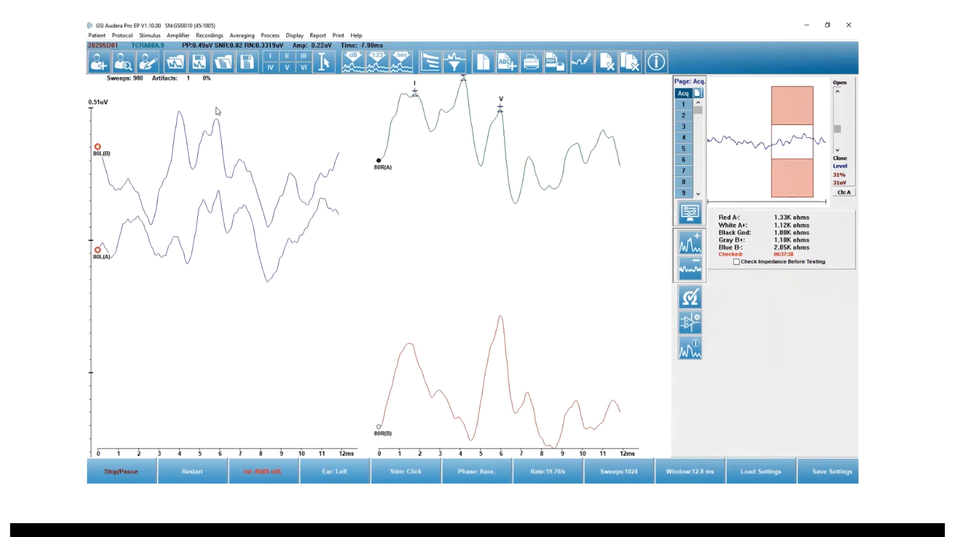
Reduce the trace size and mark peaks V and III on the left-ear channel B trace, 80L(B)
{"action": "left_click", "coordinate": [98, 135]}
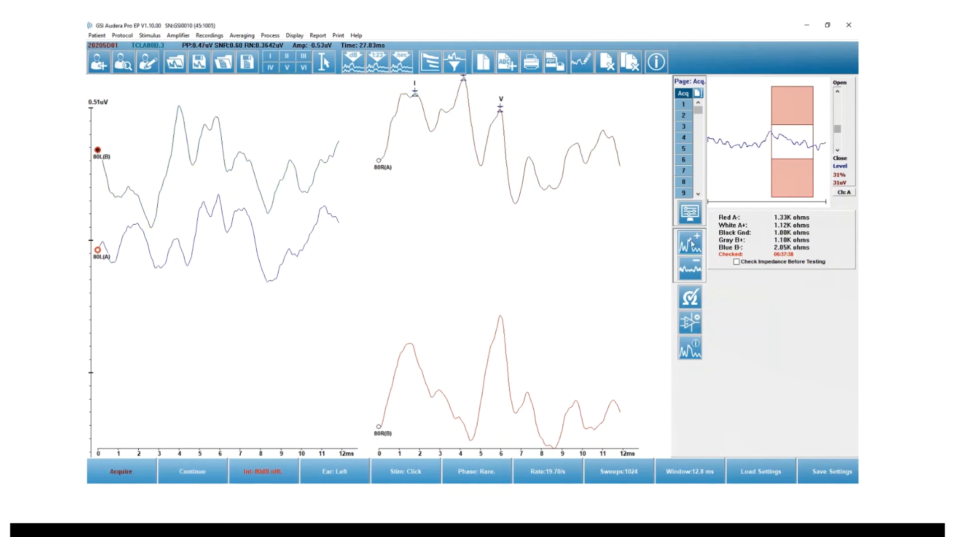
{"action": "left_click", "coordinate": [689, 276]}
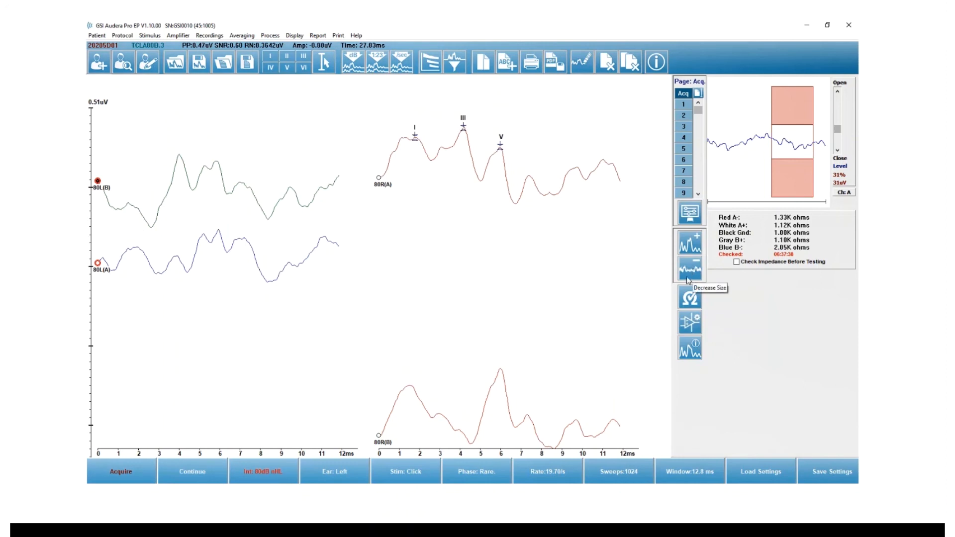
{"action": "left_click", "coordinate": [287, 68]}
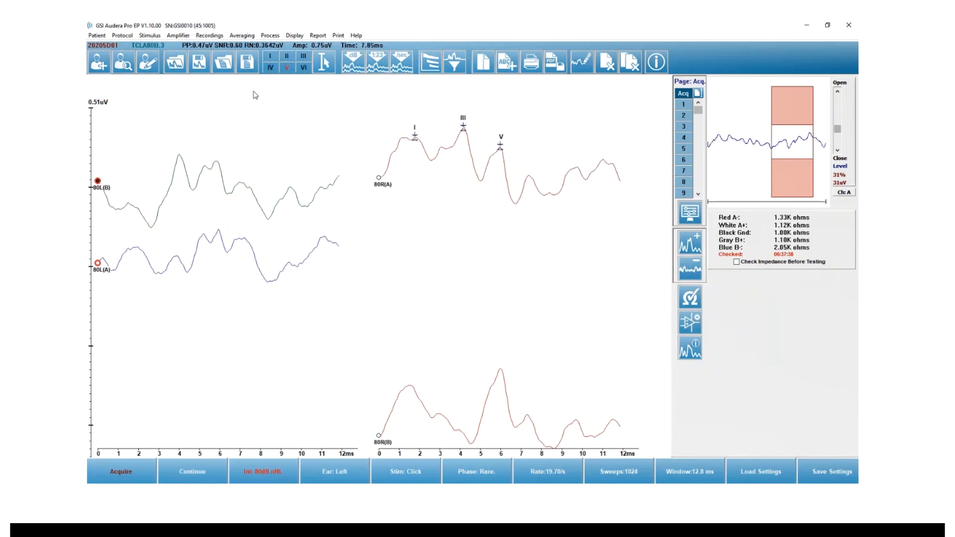
{"action": "left_click", "coordinate": [217, 162]}
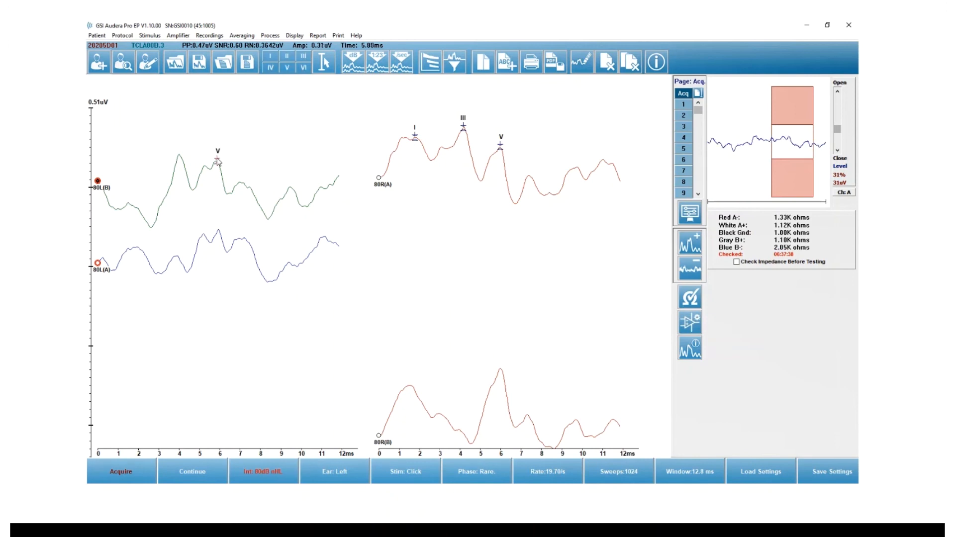
{"action": "left_click", "coordinate": [302, 58]}
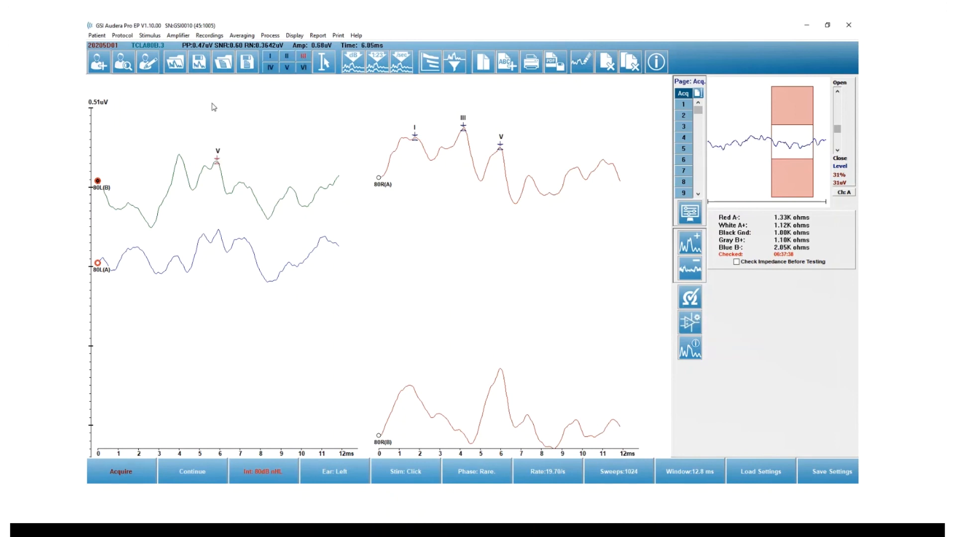
{"action": "left_click", "coordinate": [180, 154]}
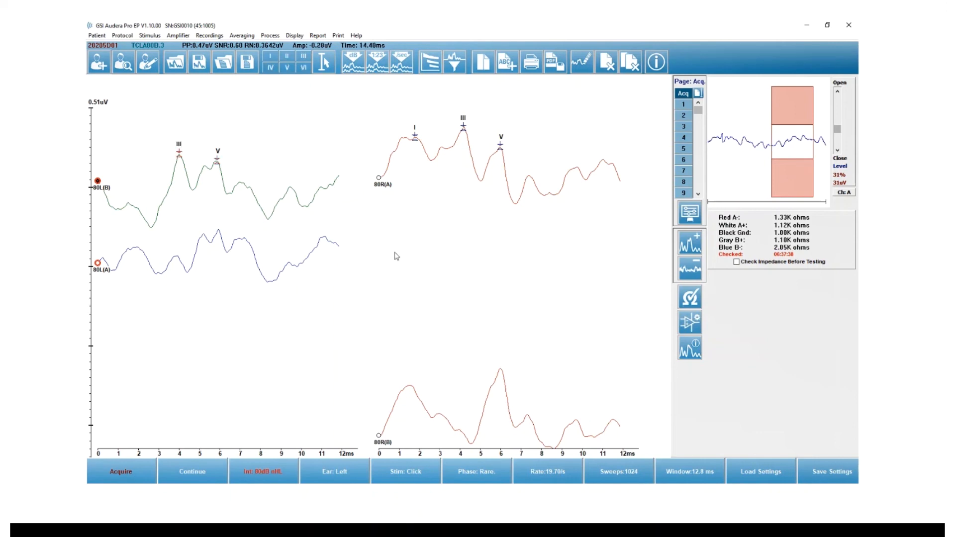
Show the recording information and examine the peak latencies of the 80L(B) and 80R(A) traces
{"action": "left_click", "coordinate": [690, 352]}
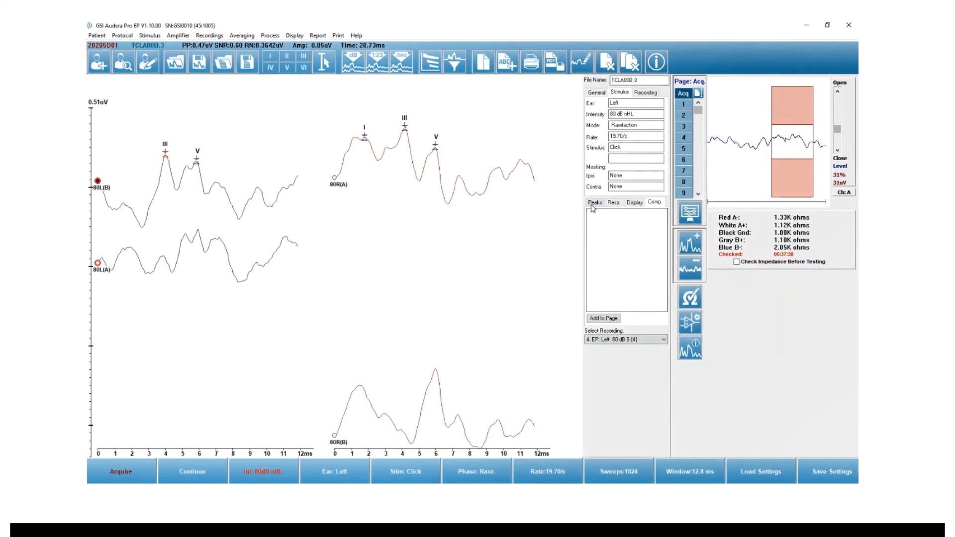
{"action": "left_click", "coordinate": [593, 205]}
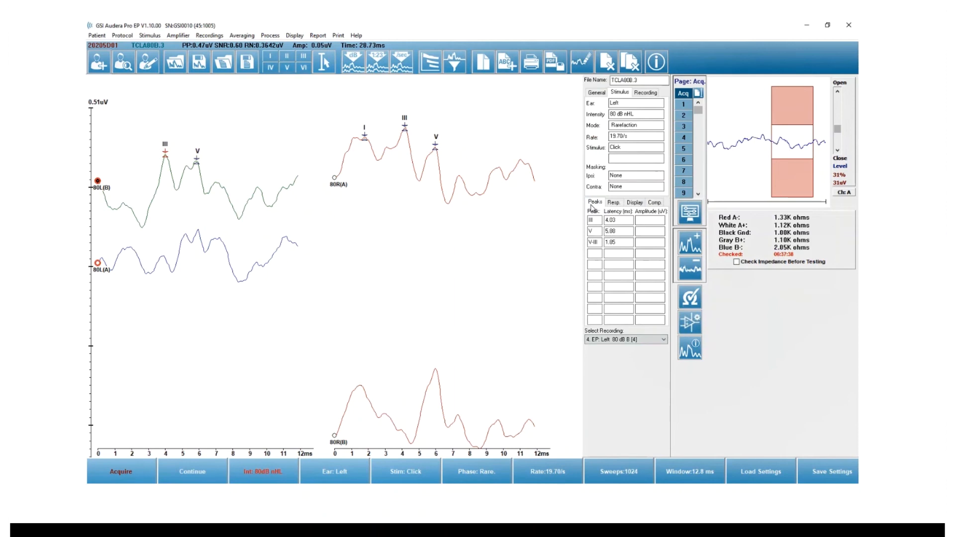
{"action": "left_click", "coordinate": [335, 179]}
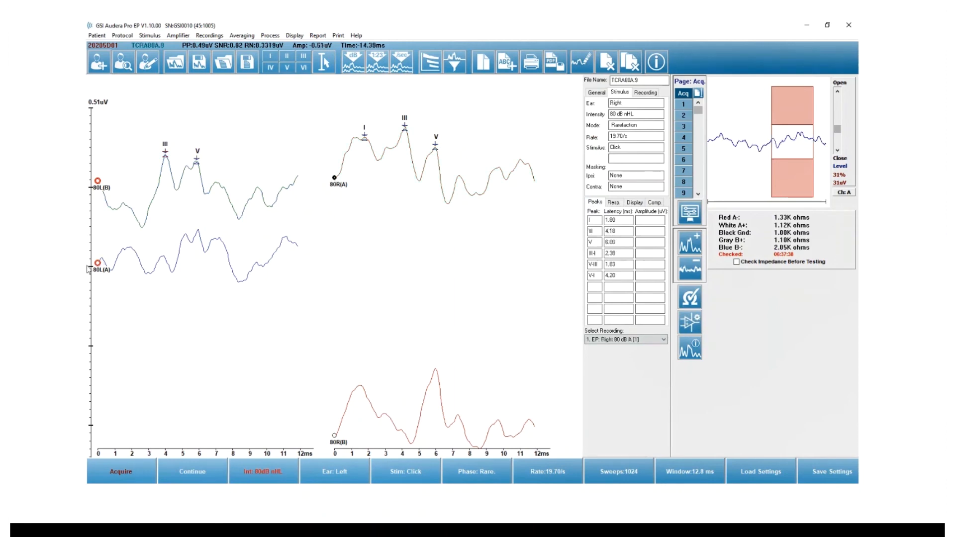
Move the 80L(A) trace down and the 80R(B) trace up so they sit at about the same height
{"action": "left_click_drag", "start_coordinate": [101, 272], "coordinate": [101, 326]}
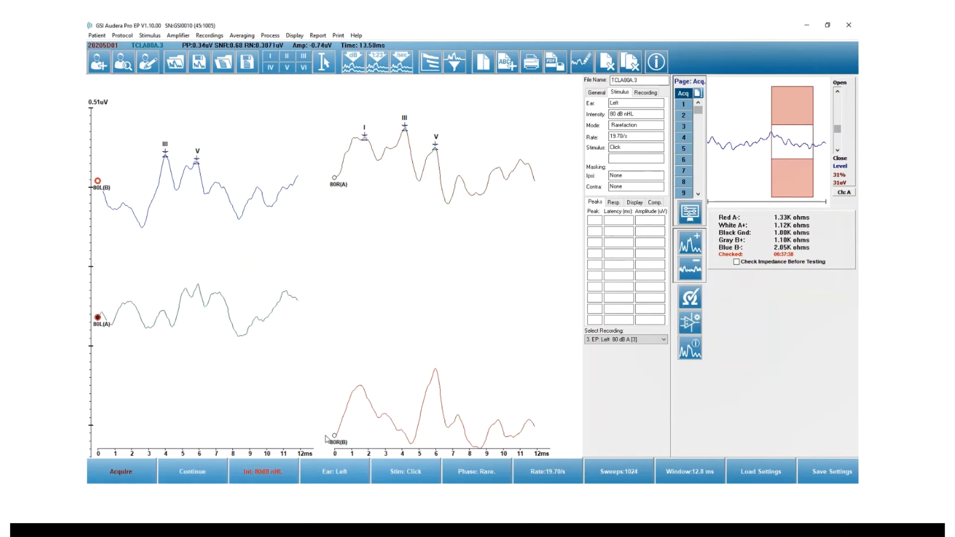
{"action": "left_click_drag", "start_coordinate": [334, 436], "coordinate": [336, 330]}
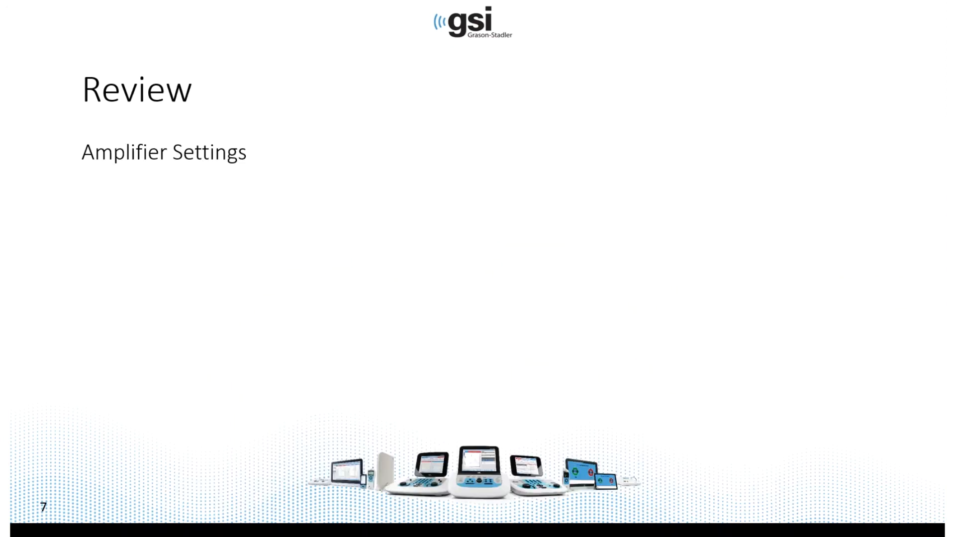
{"action": "key", "text": "Right"}
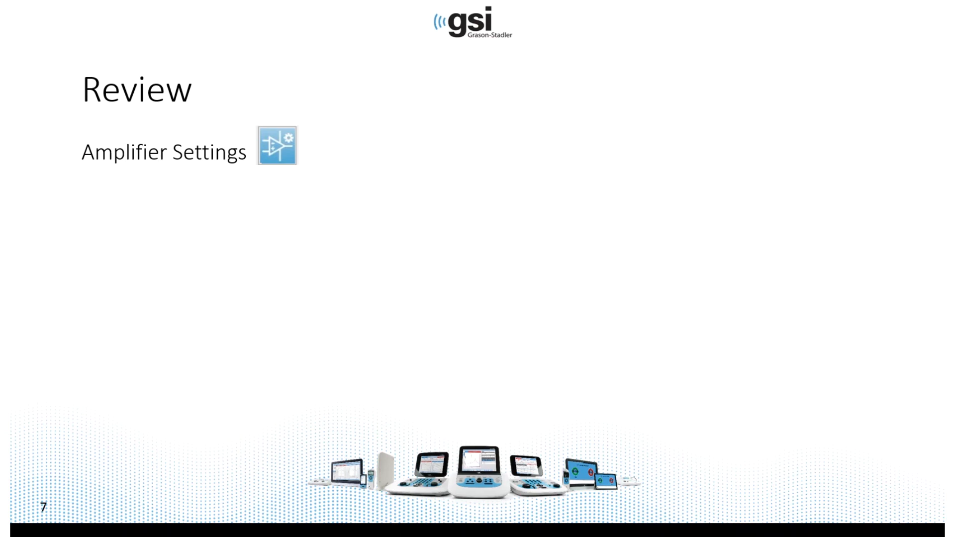
{"action": "key", "text": "Right"}
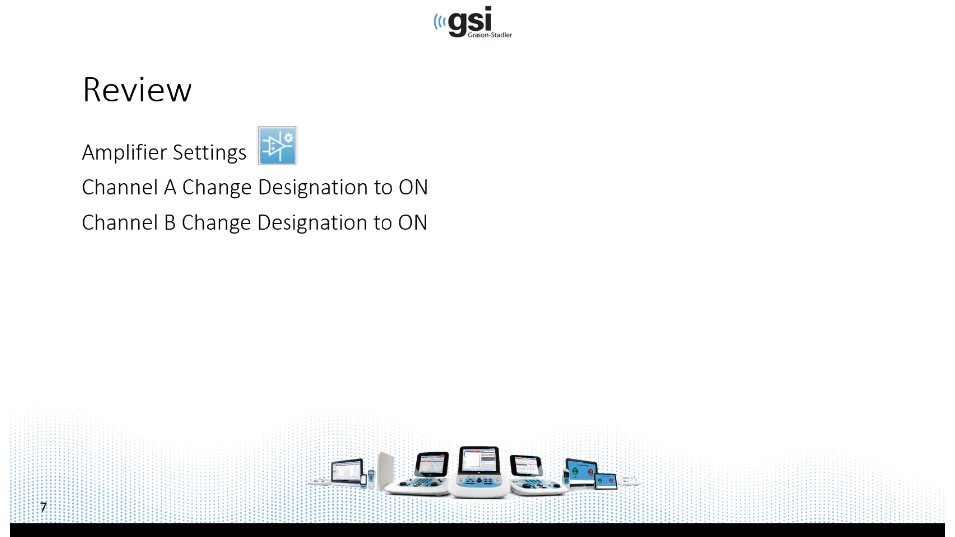